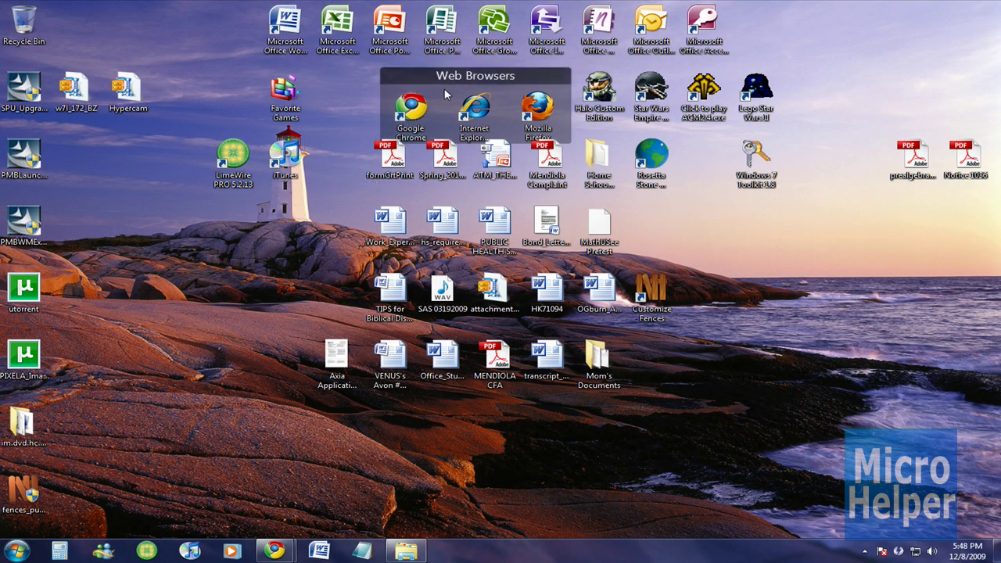
Reposition the Web Browsers fence so it sits just below the row of Microsoft Office shortcuts, above the loose document icons
{"action": "left_click_drag", "start_coordinate": [451, 80], "coordinate": [427, 75]}
{"action": "left_click_drag", "start_coordinate": [326, 156], "coordinate": [573, 170]}
{"action": "left_click", "coordinate": [277, 248]}
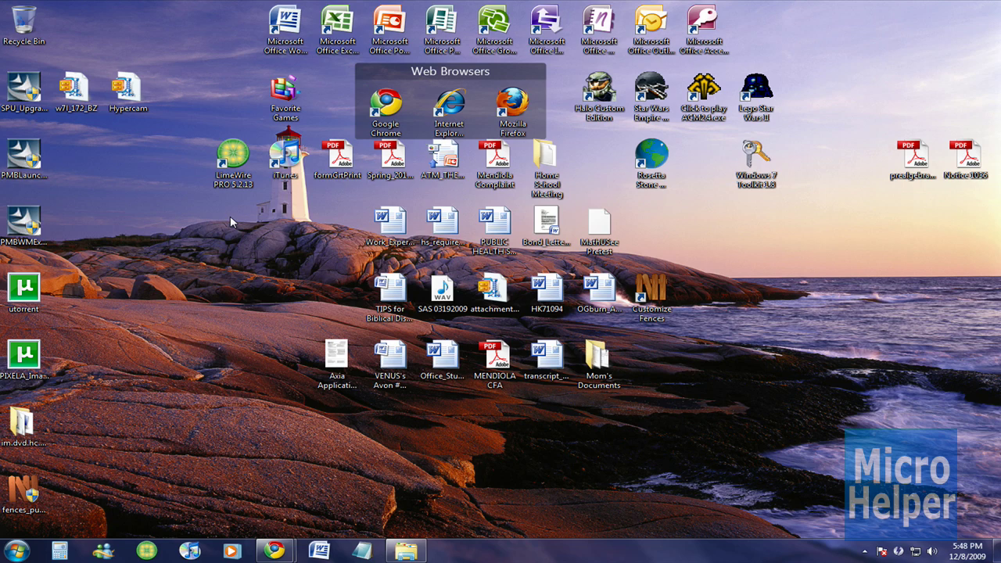
{"action": "left_click_drag", "start_coordinate": [391, 71], "coordinate": [446, 74]}
{"action": "left_click_drag", "start_coordinate": [556, 130], "coordinate": [558, 108]}
{"action": "scroll", "coordinate": [480, 112], "scroll_direction": "down", "scroll_amount": 1}
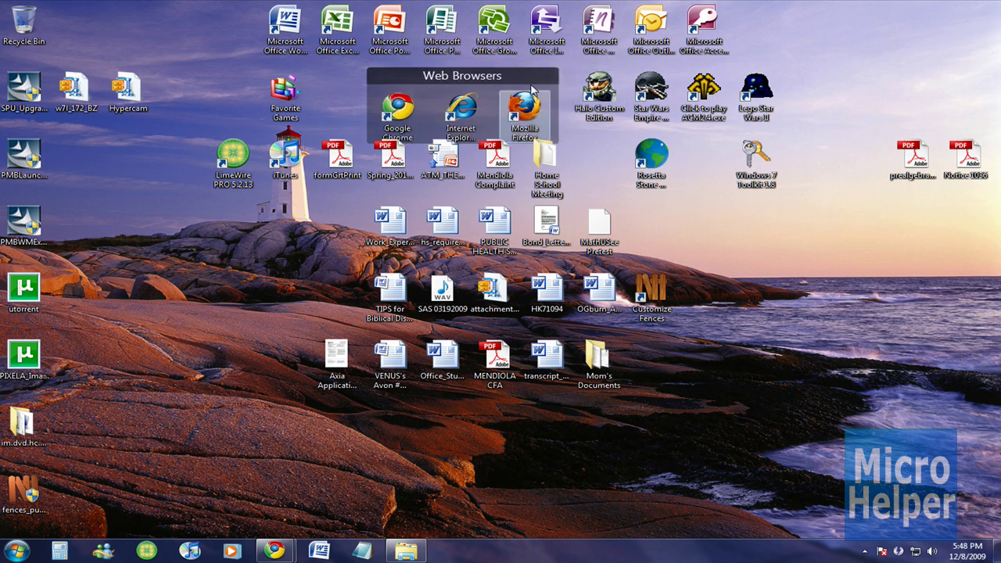
{"action": "left_click_drag", "start_coordinate": [511, 78], "coordinate": [526, 70]}
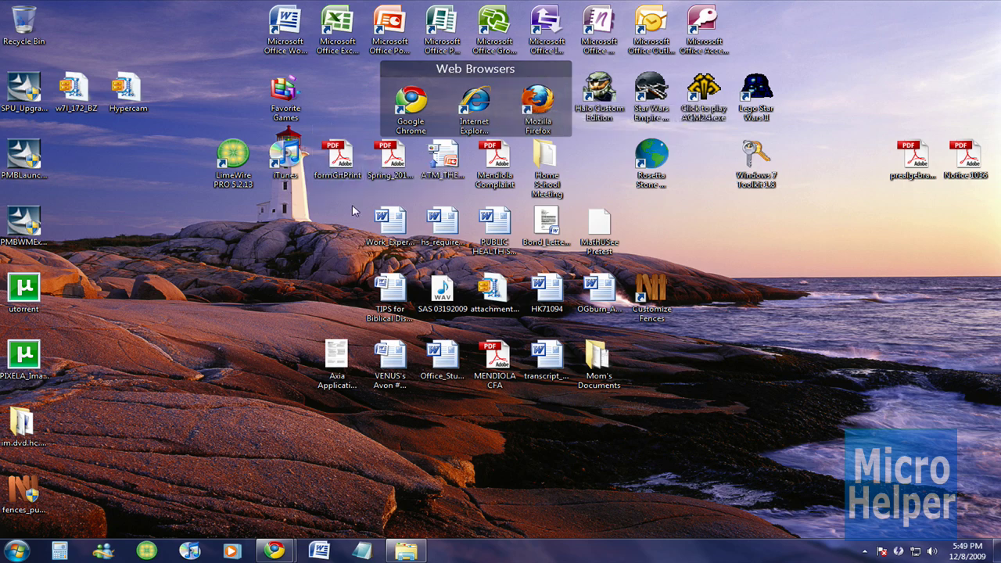
{"action": "left_click_drag", "start_coordinate": [333, 115], "coordinate": [583, 399]}
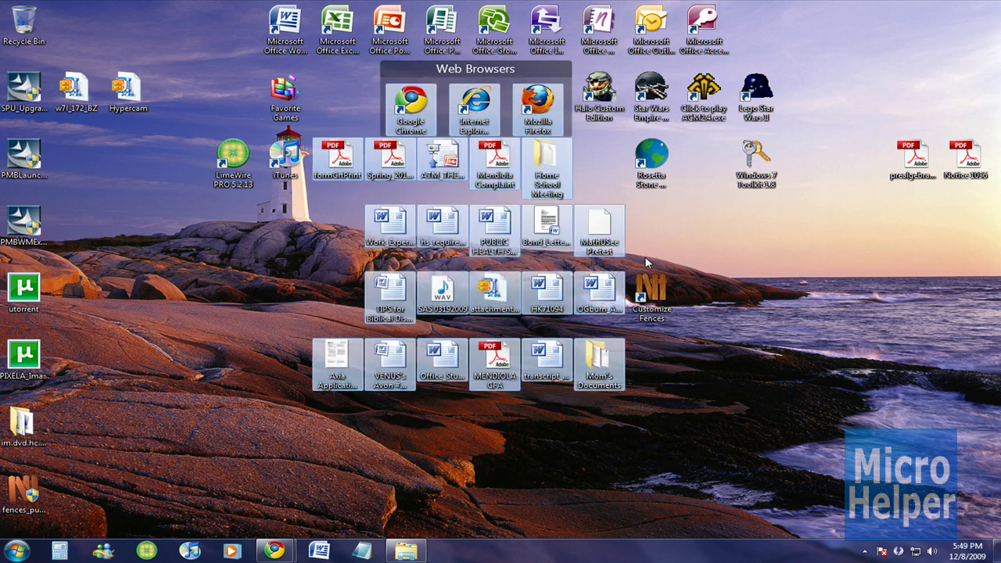
{"action": "left_click", "coordinate": [642, 256]}
{"action": "left_click_drag", "start_coordinate": [618, 138], "coordinate": [291, 439]}
{"action": "left_click", "coordinate": [292, 439]}
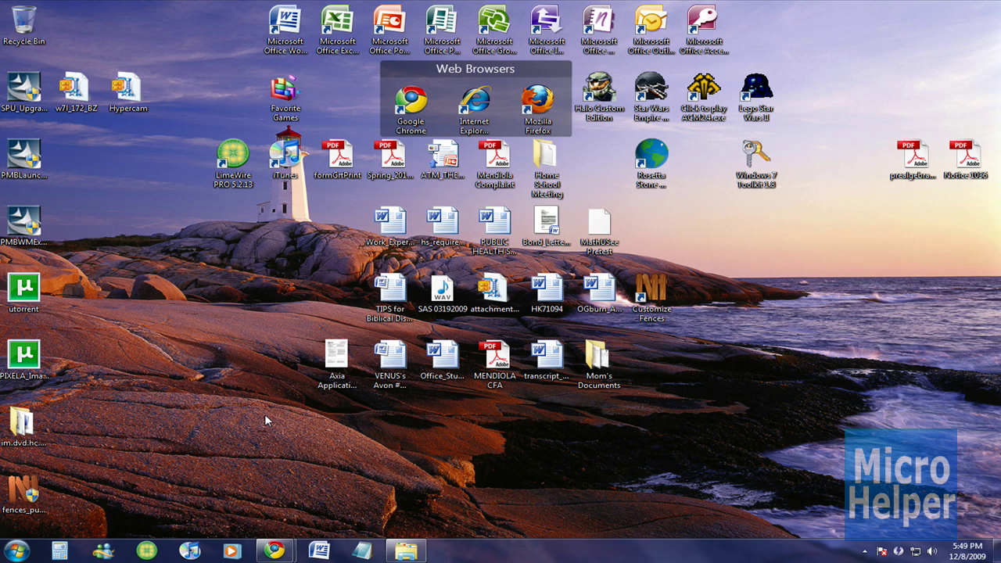
Create a new fence from the two lower rows of document icons and name it Mom's Files
{"action": "mouse_move", "coordinate": [264, 416]}
{"action": "left_mouse_down"}
{"action": "mouse_move", "coordinate": [512, 337]}
{"action": "mouse_move", "coordinate": [632, 236]}
{"action": "mouse_move", "coordinate": [627, 157]}
{"action": "mouse_move", "coordinate": [614, 290]}
{"action": "left_mouse_up"}
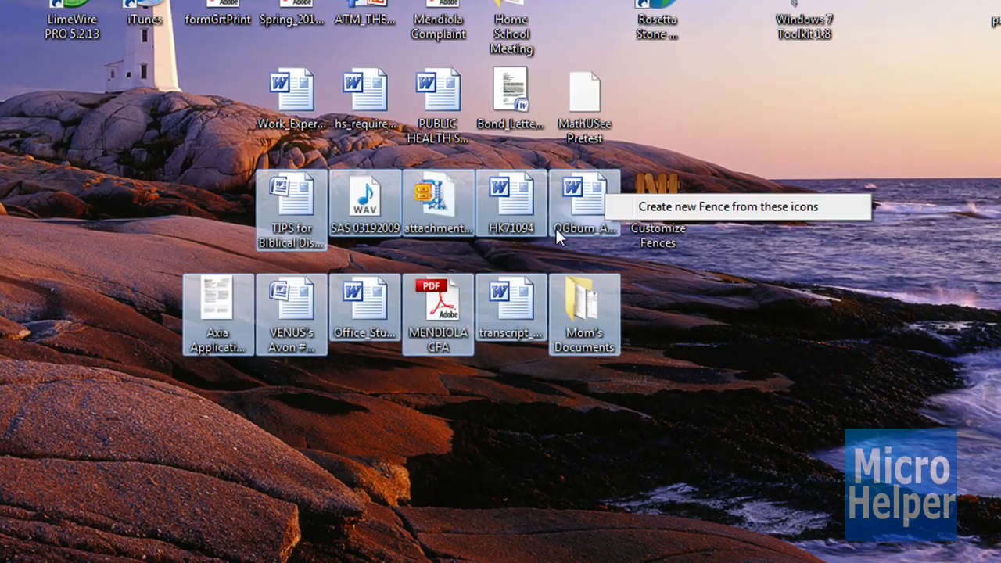
{"action": "left_click", "coordinate": [755, 209]}
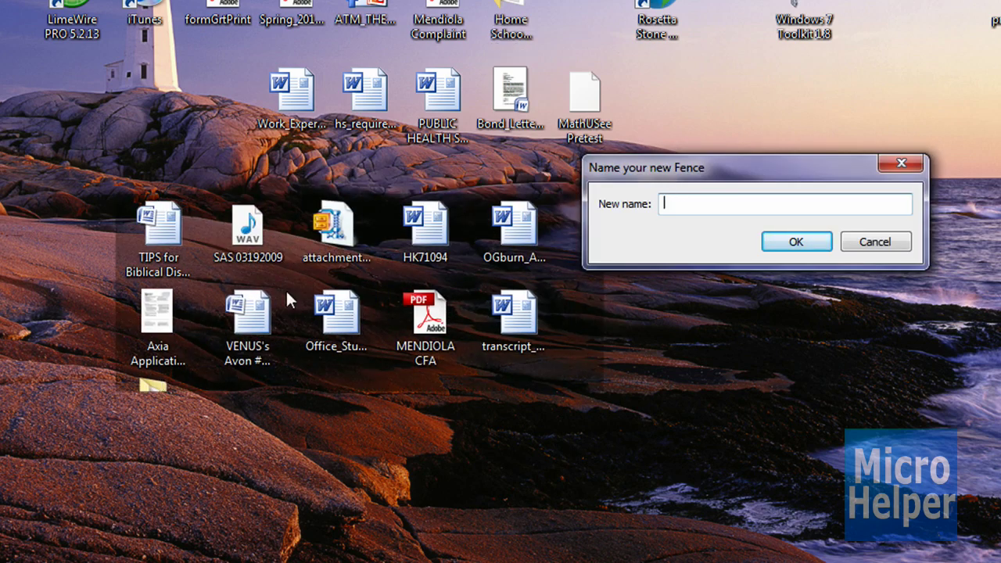
{"action": "left_click_drag", "start_coordinate": [659, 172], "coordinate": [280, 264]}
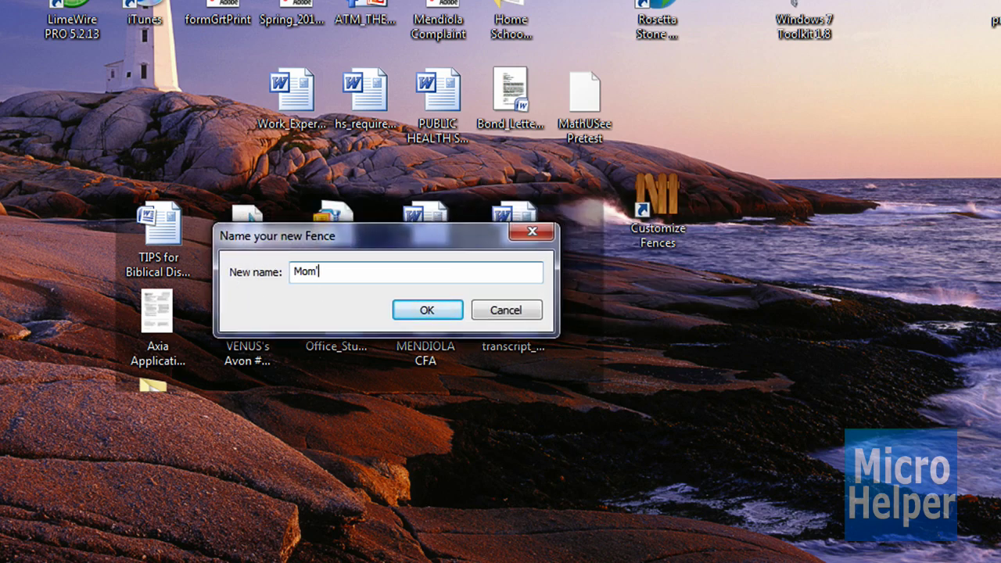
{"action": "key", "text": "Return"}
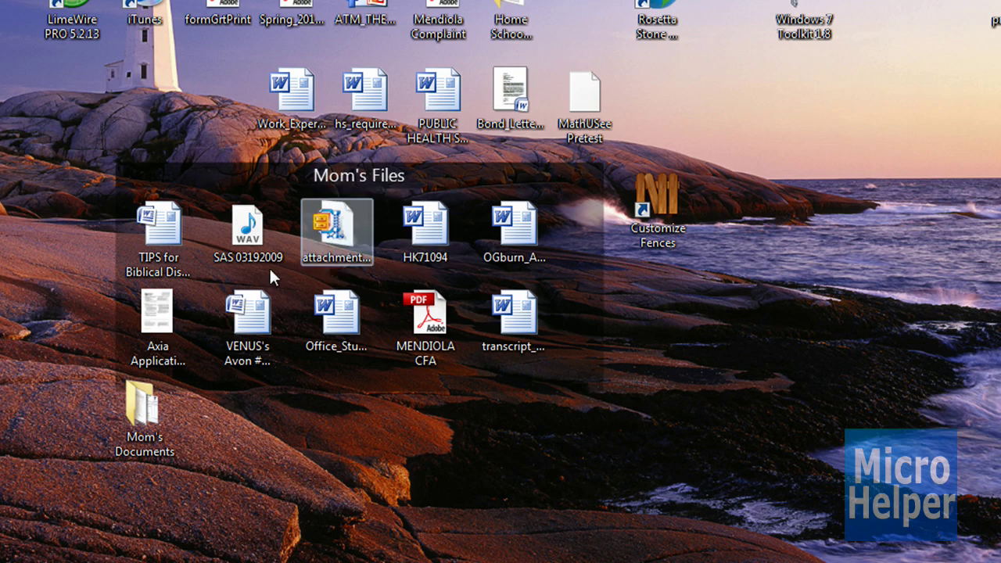
Move the remaining loose documents and the Mom's Documents folder into the Mom's Files fence, shifting the fence slightly upward
{"action": "left_click_drag", "start_coordinate": [650, 78], "coordinate": [304, 95]}
{"action": "left_click_drag", "start_coordinate": [303, 94], "coordinate": [576, 294]}
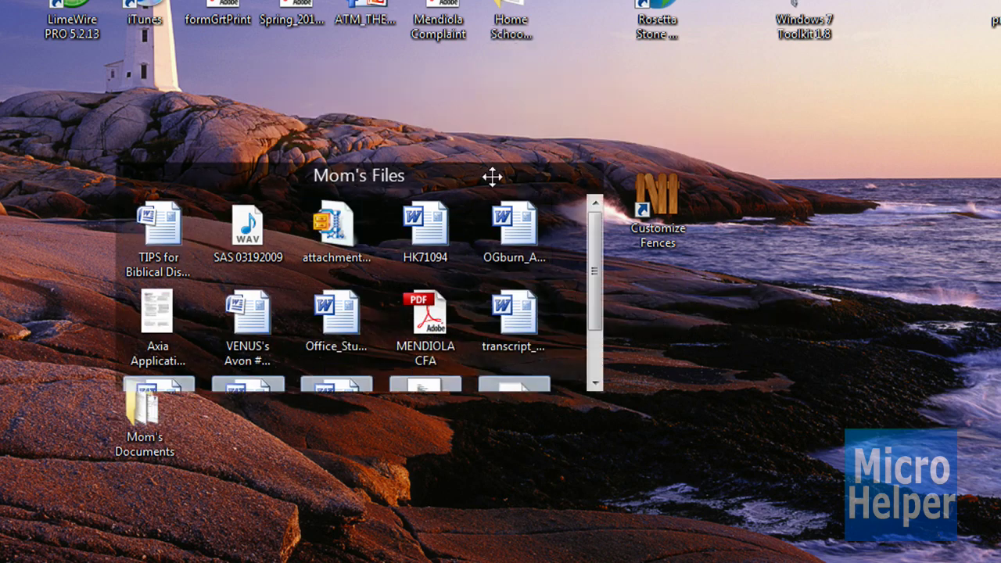
{"action": "left_click_drag", "start_coordinate": [491, 174], "coordinate": [473, 124]}
{"action": "left_click_drag", "start_coordinate": [141, 407], "coordinate": [462, 227]}
{"action": "left_click_drag", "start_coordinate": [307, 23], "coordinate": [543, 223]}
{"action": "left_click", "coordinate": [568, 319]}
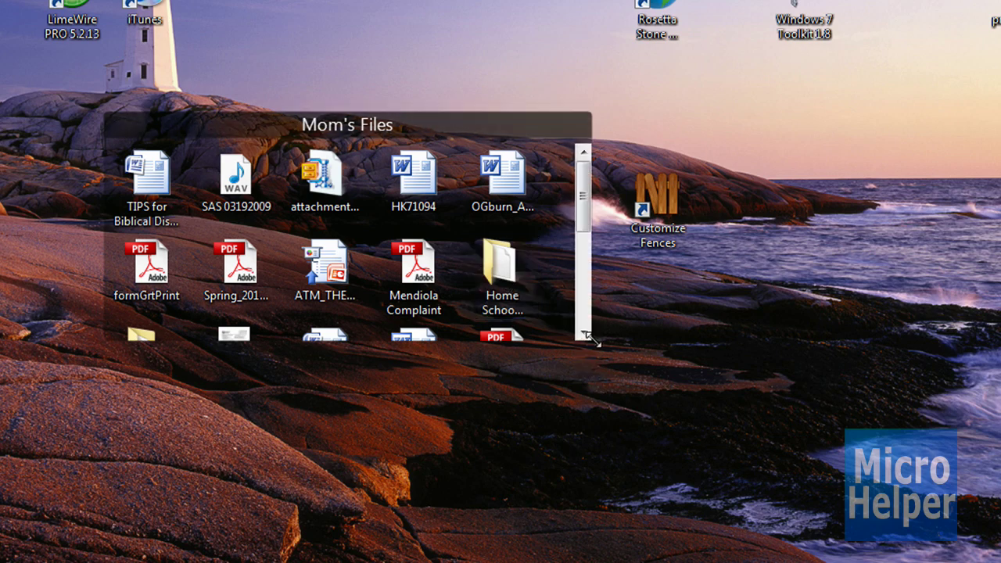
Shrink the Mom's Files fence to a single row of icons and place it below the Web Browsers fence
{"action": "left_click_drag", "start_coordinate": [594, 342], "coordinate": [626, 219]}
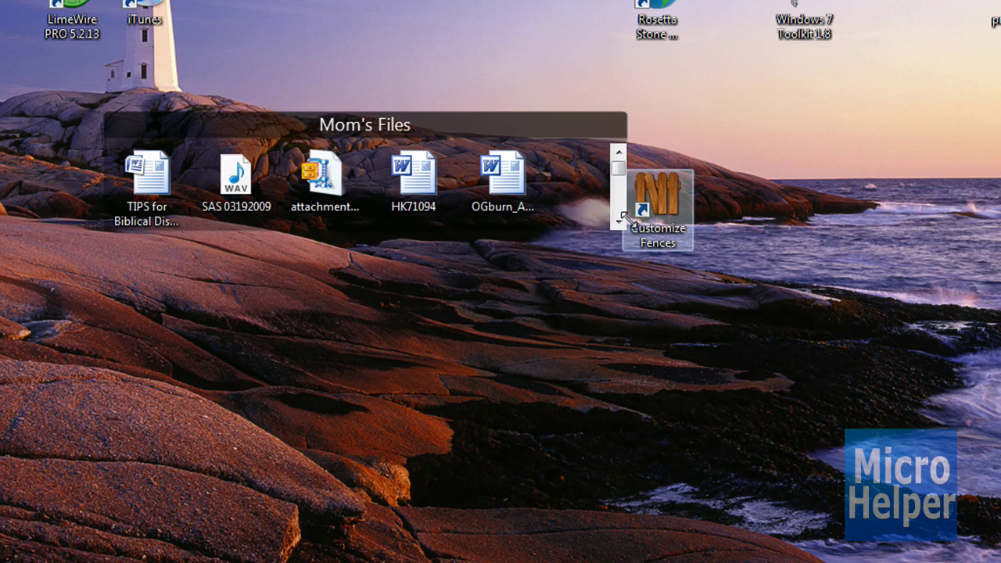
{"action": "left_click_drag", "start_coordinate": [563, 113], "coordinate": [619, 44]}
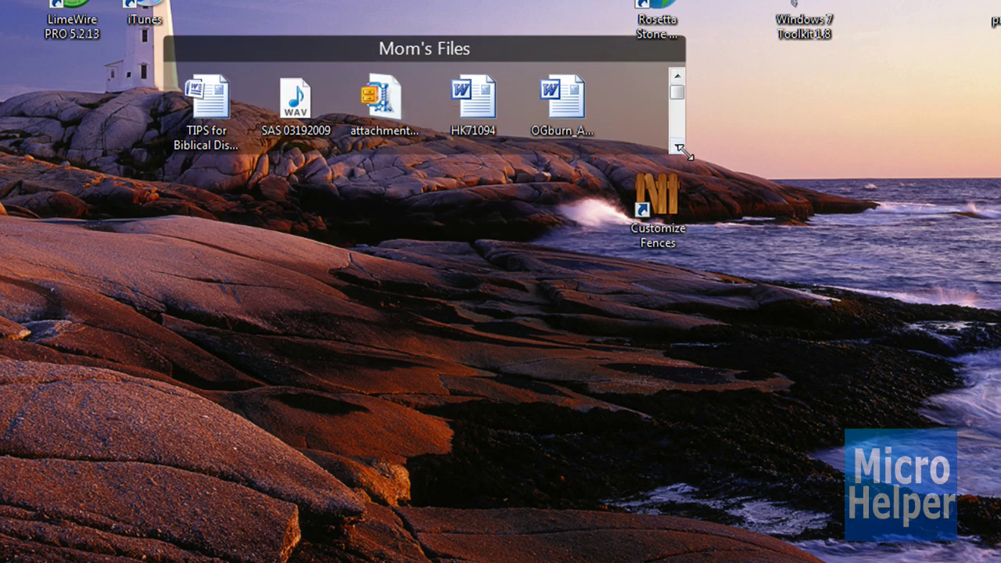
{"action": "mouse_move", "coordinate": [677, 93]}
{"action": "left_mouse_down"}
{"action": "mouse_move", "coordinate": [678, 128]}
{"action": "mouse_move", "coordinate": [677, 75]}
{"action": "left_mouse_up"}
{"action": "left_click_drag", "start_coordinate": [493, 49], "coordinate": [494, 75]}
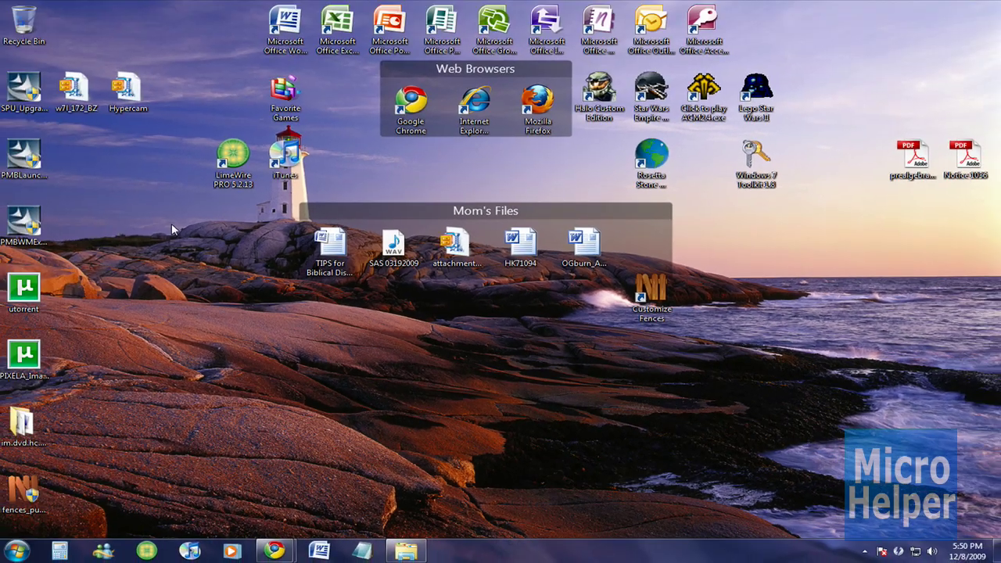
Hide and restore all desktop icons and fences, and nudge the Mom's Files fence slightly upward
{"action": "double_click", "coordinate": [155, 206]}
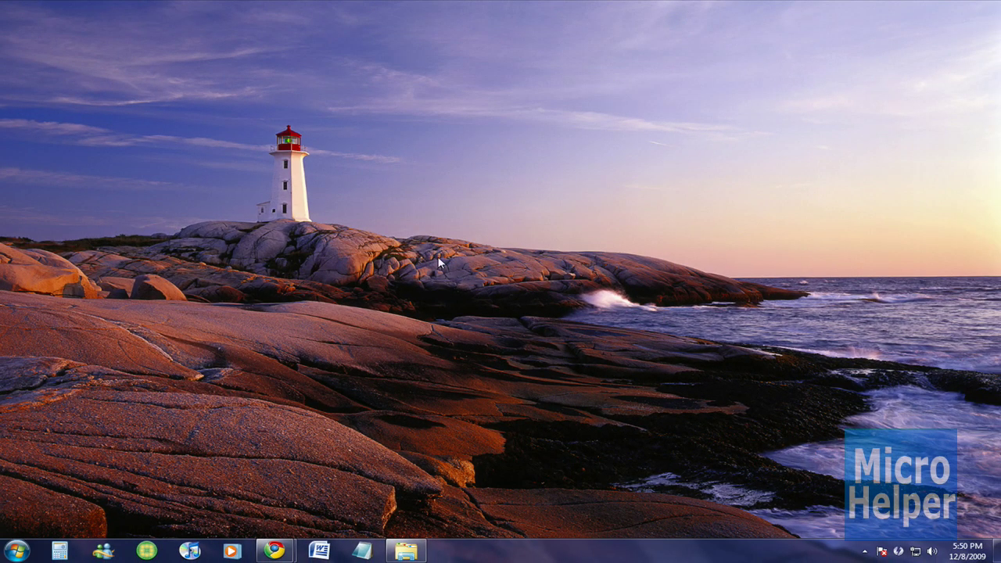
{"action": "double_click", "coordinate": [439, 263]}
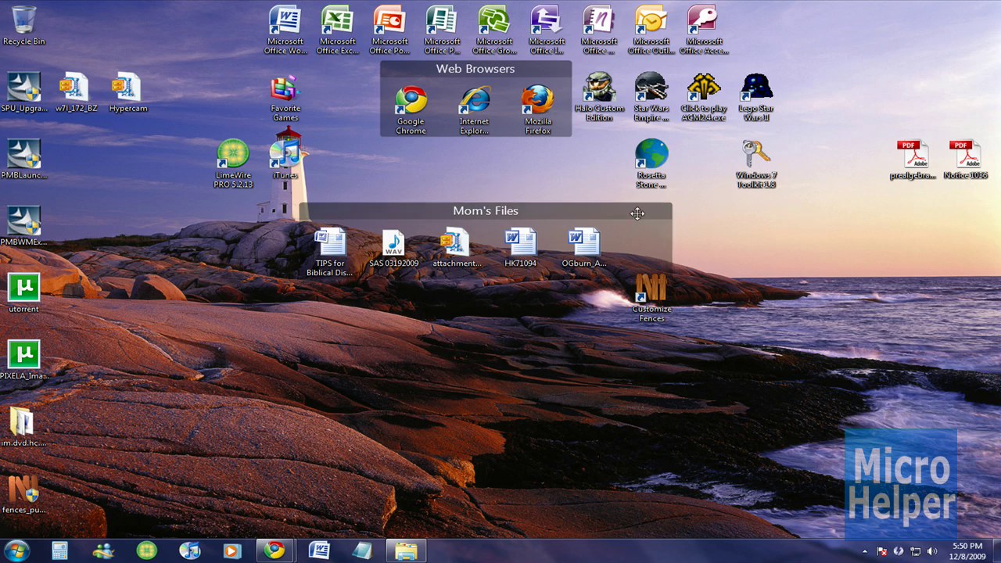
{"action": "mouse_move", "coordinate": [638, 213]}
{"action": "left_mouse_down"}
{"action": "mouse_move", "coordinate": [621, 196]}
{"action": "mouse_move", "coordinate": [633, 202]}
{"action": "left_mouse_up"}
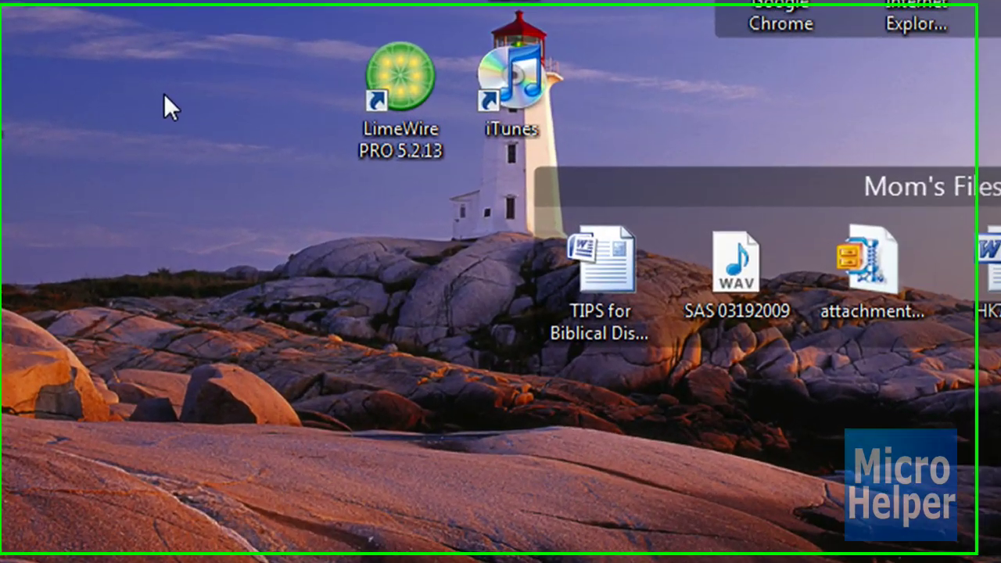
Open the Fences configuration window at its Customize settings and place it below the Web Browsers fence
{"action": "right_click", "coordinate": [124, 161]}
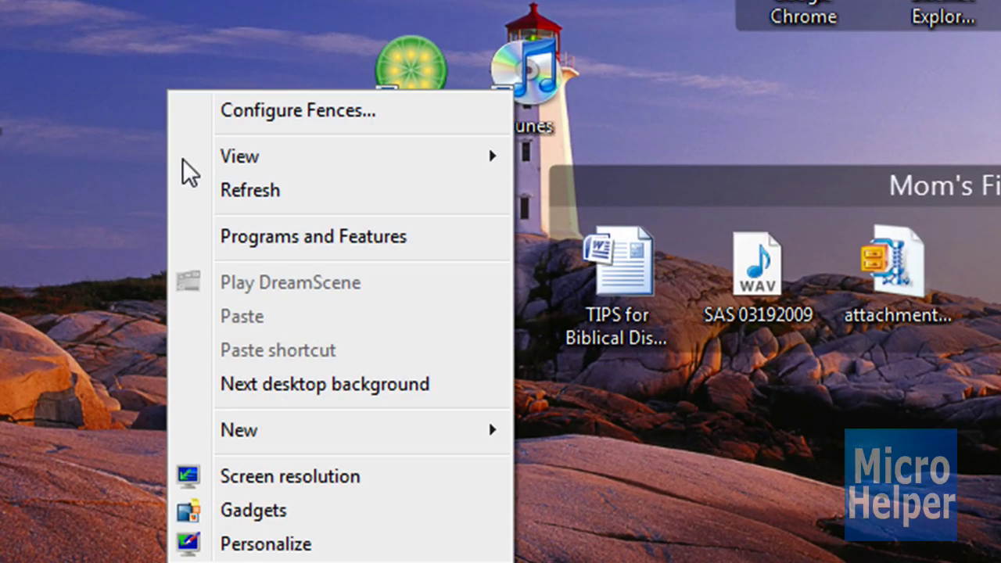
{"action": "left_click", "coordinate": [294, 108]}
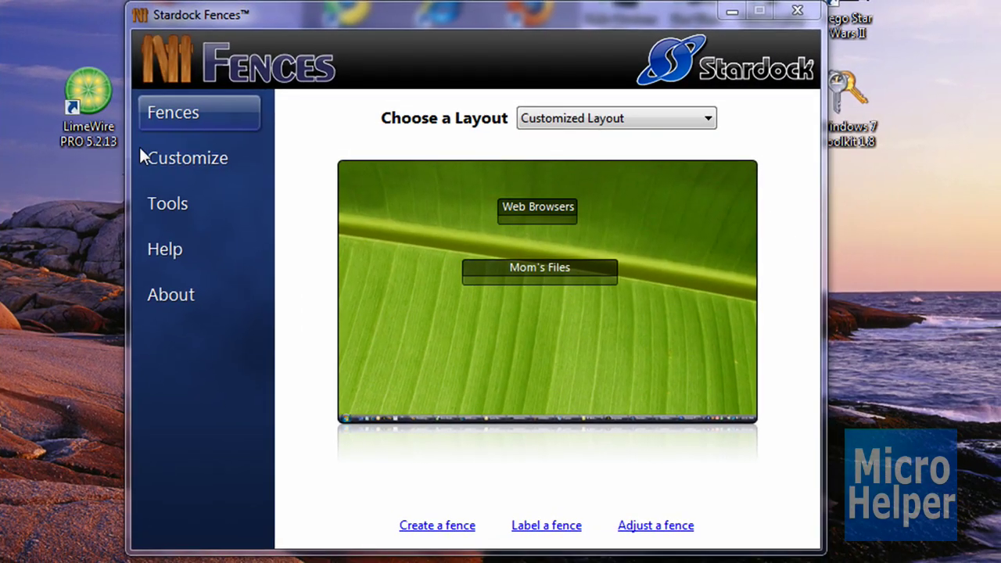
{"action": "left_click", "coordinate": [180, 152]}
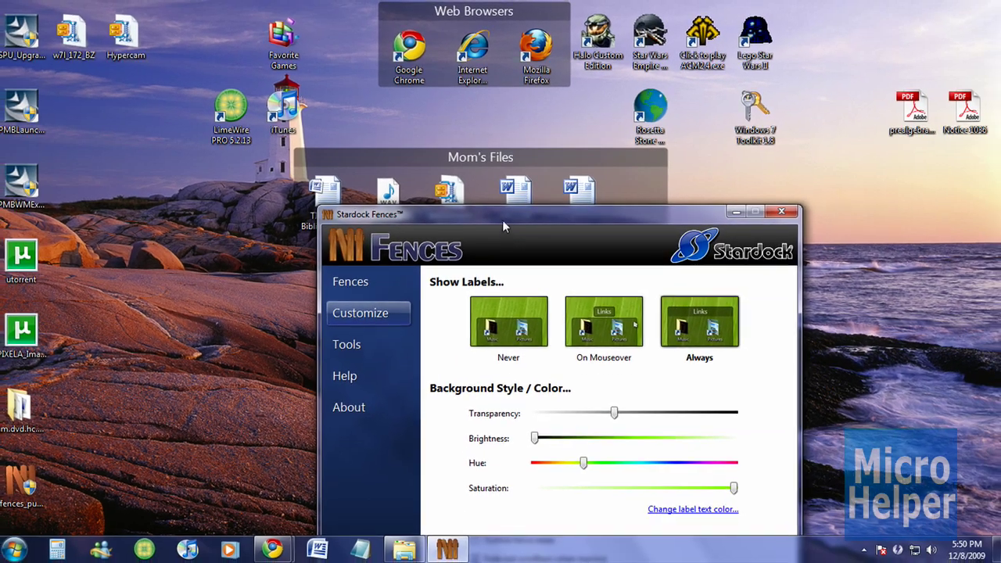
{"action": "left_click_drag", "start_coordinate": [503, 222], "coordinate": [447, 163]}
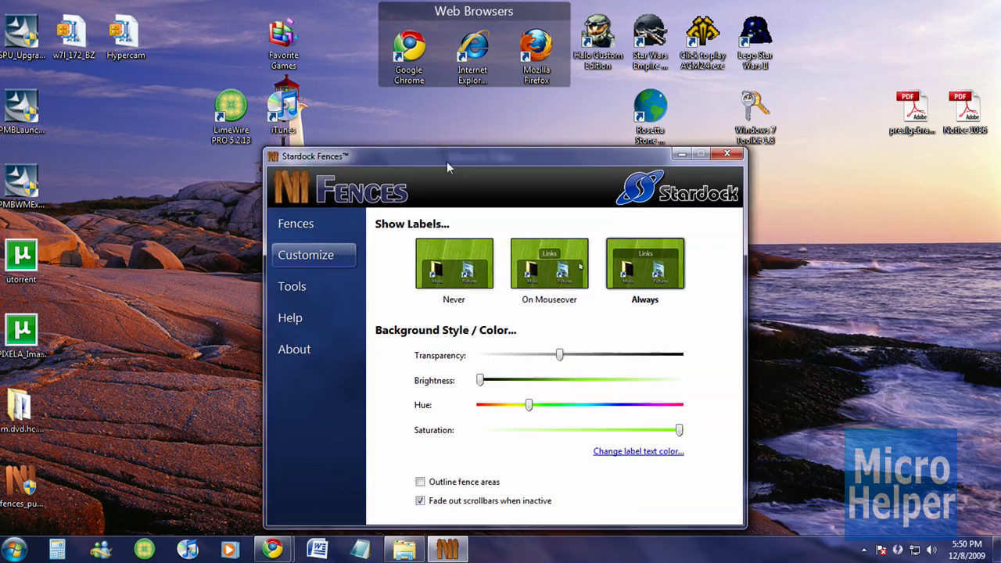
Try showing the fence labels only on mouseover and return the label setting to Always
{"action": "left_click", "coordinate": [576, 285]}
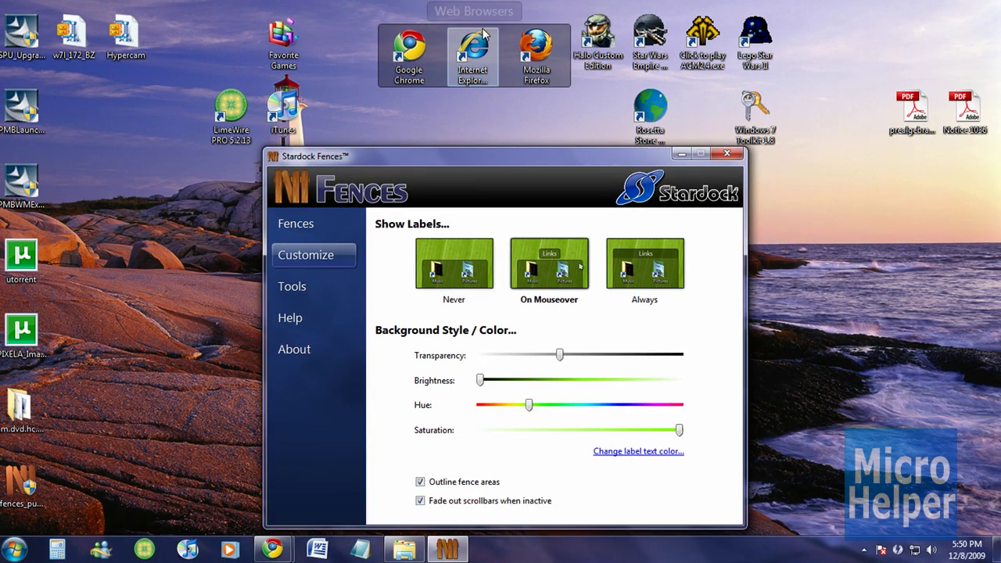
{"action": "left_click", "coordinate": [669, 266]}
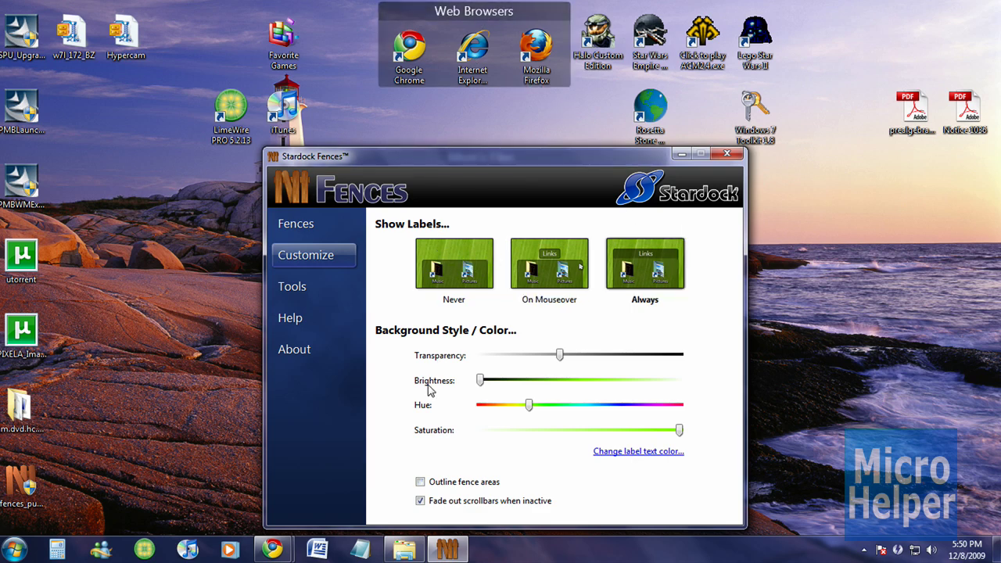
Set the fence background hue to the red minimum, test a mid-range brightness and reset it to minimum, closing the configuration window
{"action": "left_click_drag", "start_coordinate": [478, 384], "coordinate": [453, 414]}
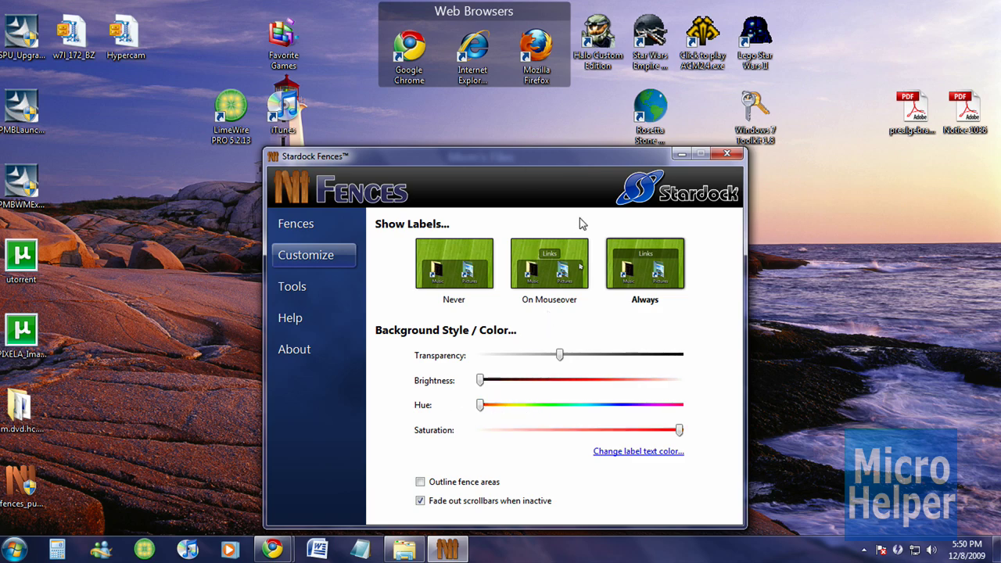
{"action": "left_click_drag", "start_coordinate": [579, 218], "coordinate": [503, 291]}
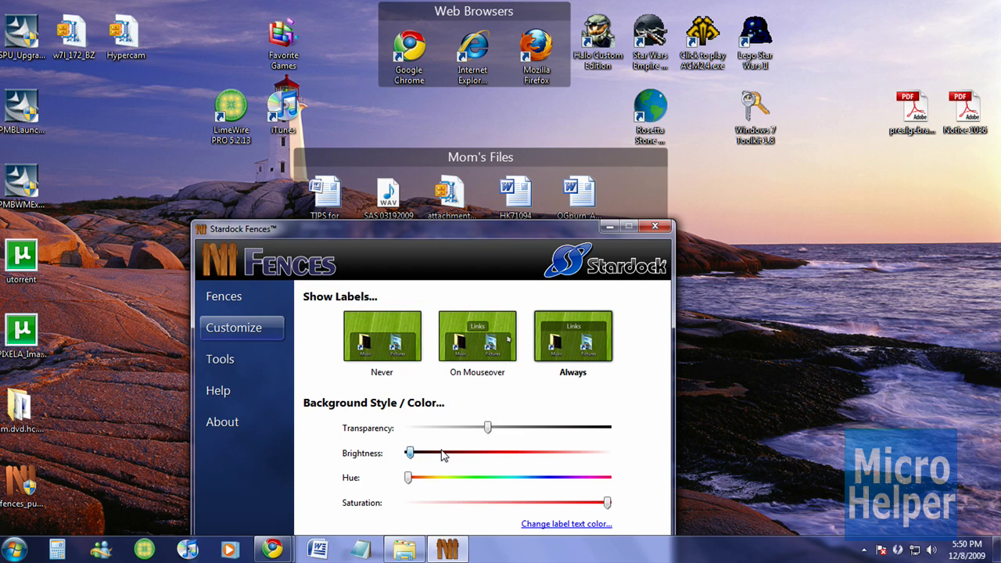
{"action": "left_click_drag", "start_coordinate": [443, 456], "coordinate": [495, 454]}
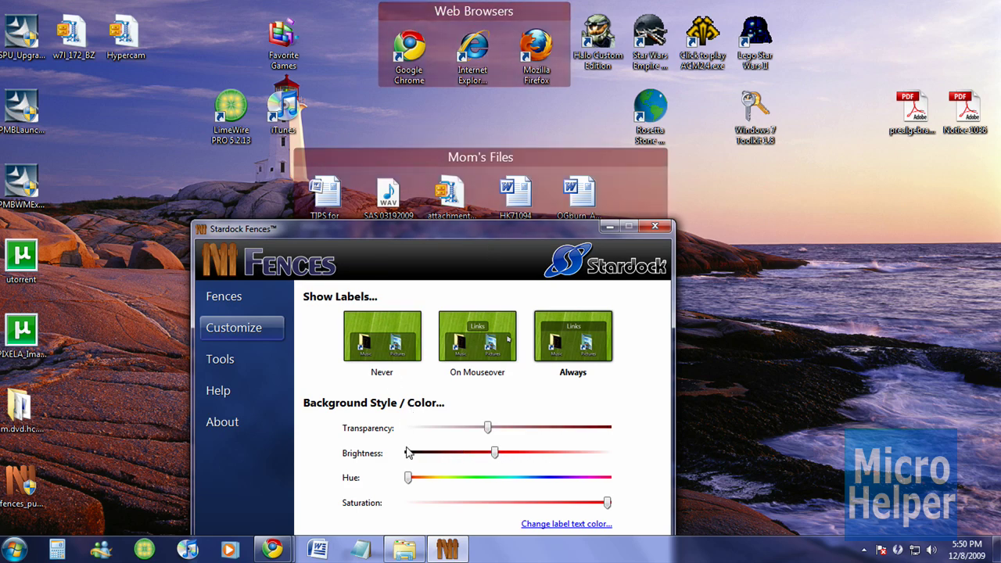
{"action": "left_click_drag", "start_coordinate": [495, 454], "coordinate": [404, 474]}
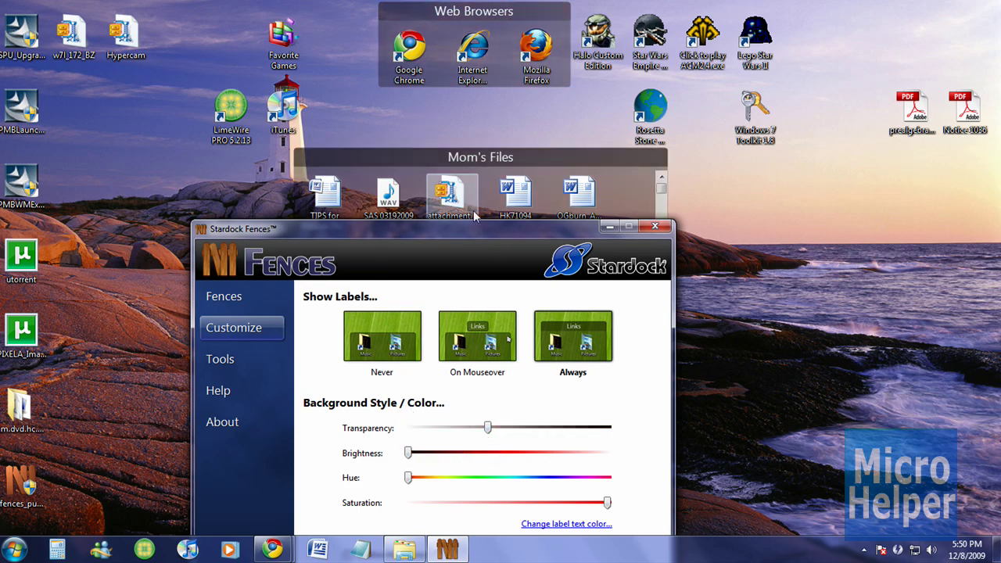
{"action": "left_click_drag", "start_coordinate": [474, 221], "coordinate": [548, 99]}
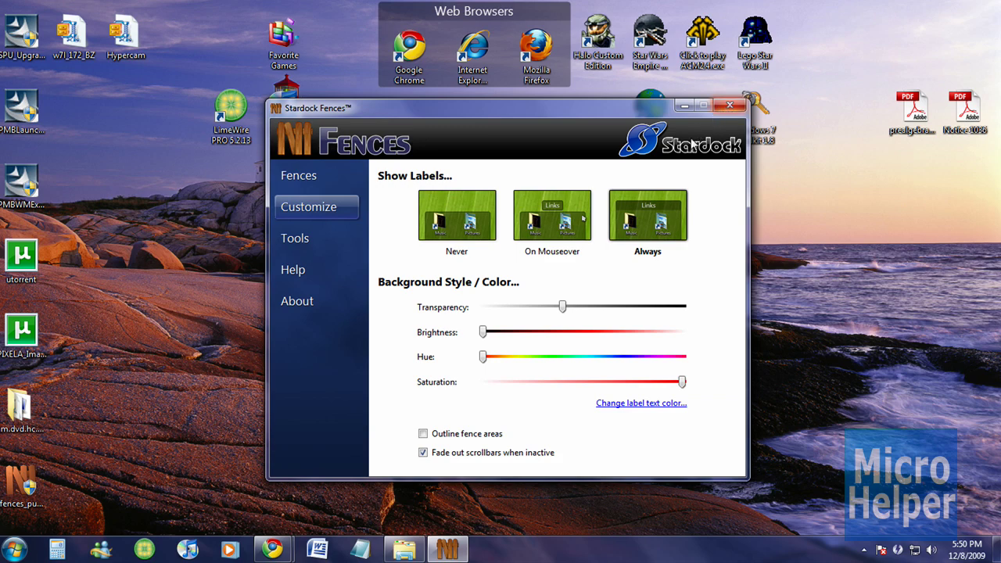
{"action": "left_click", "coordinate": [728, 105]}
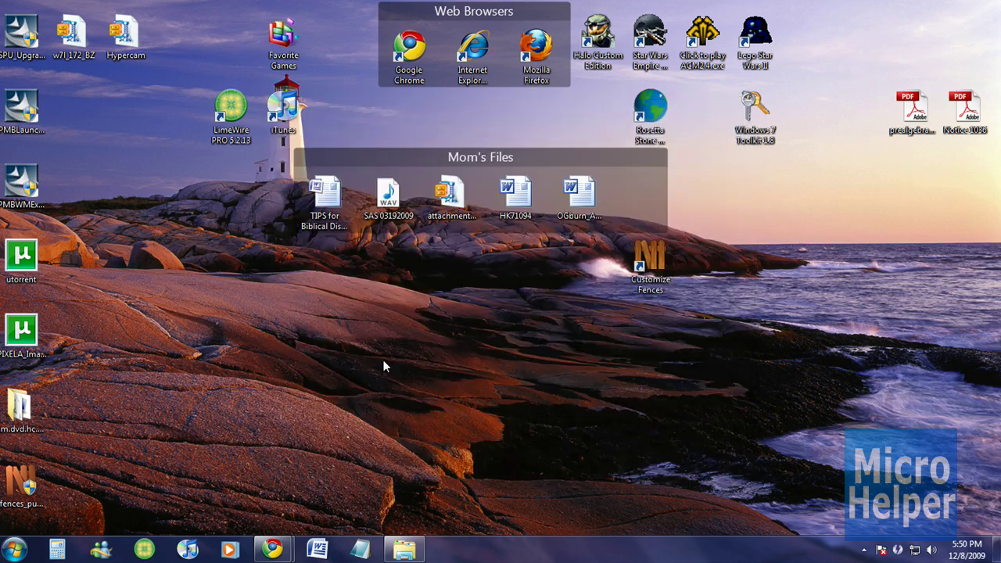
{"action": "left_click_drag", "start_coordinate": [523, 92], "coordinate": [551, 42]}
{"action": "left_click", "coordinate": [418, 117]}
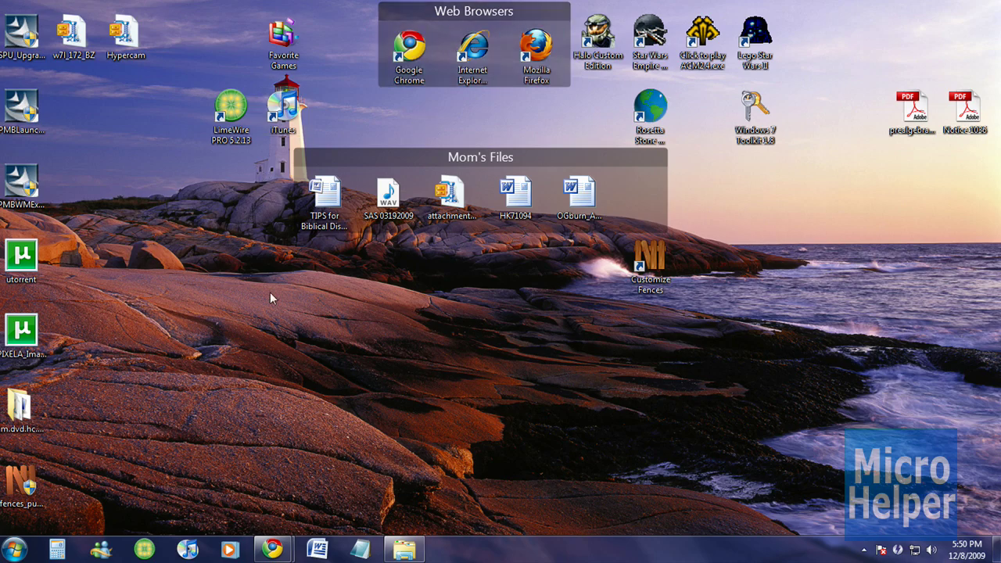
{"action": "left_click", "coordinate": [273, 549]}
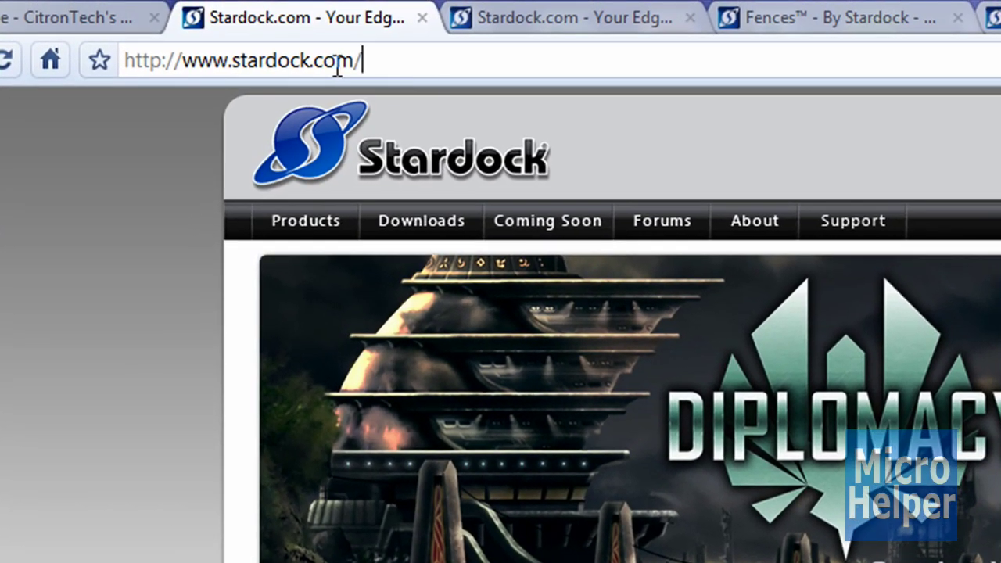
{"action": "left_click_drag", "start_coordinate": [340, 62], "coordinate": [12, 69]}
{"action": "left_click", "coordinate": [112, 353]}
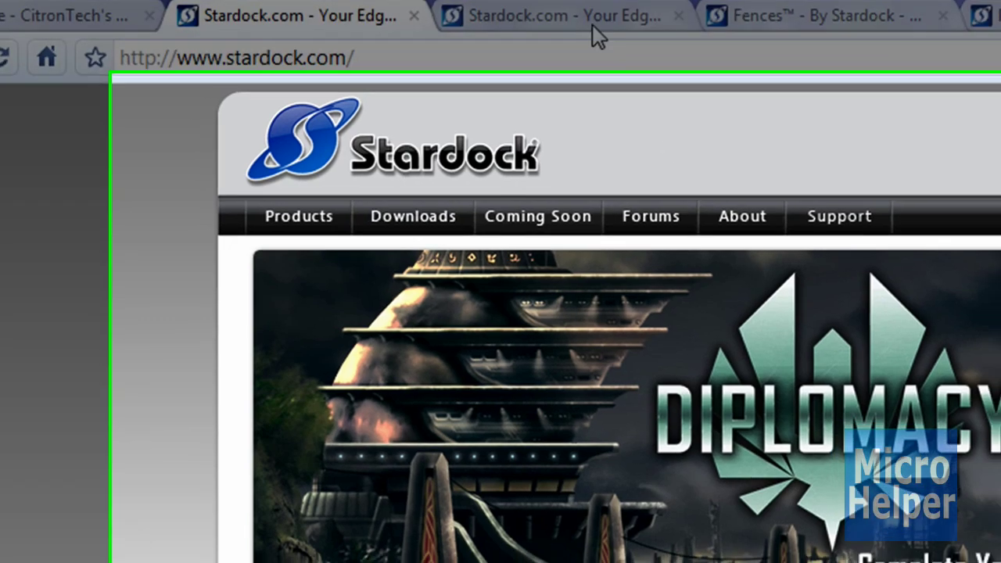
Go to Stardock's My Desktop downloads page and open the Fences download page from its listing
{"action": "left_click", "coordinate": [593, 25]}
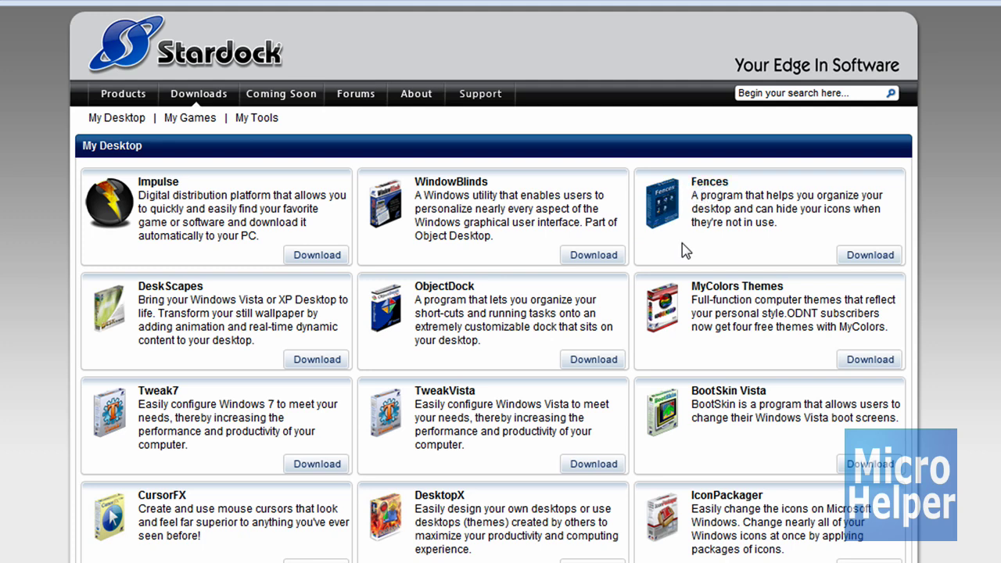
{"action": "left_click", "coordinate": [882, 258]}
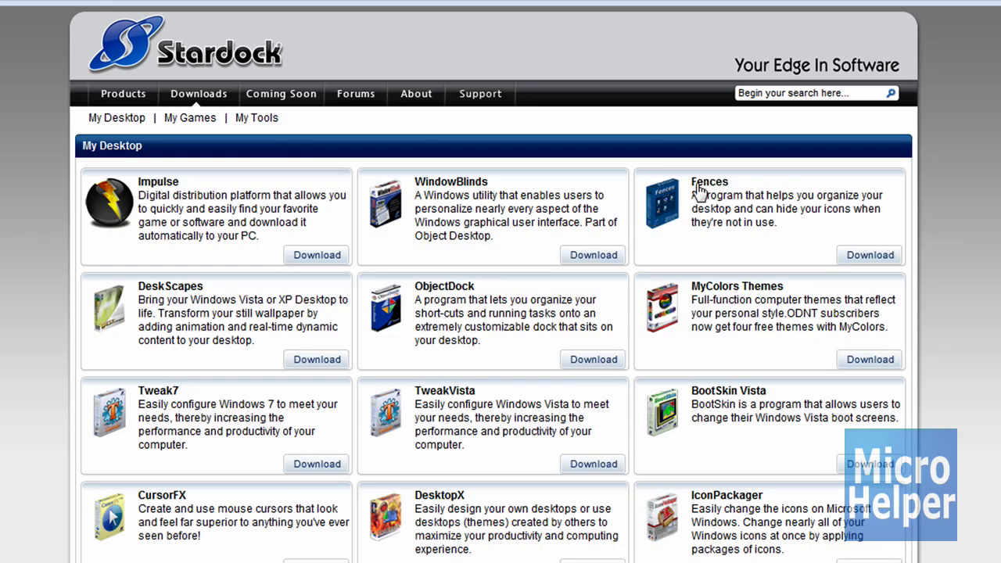
{"action": "left_click", "coordinate": [699, 186]}
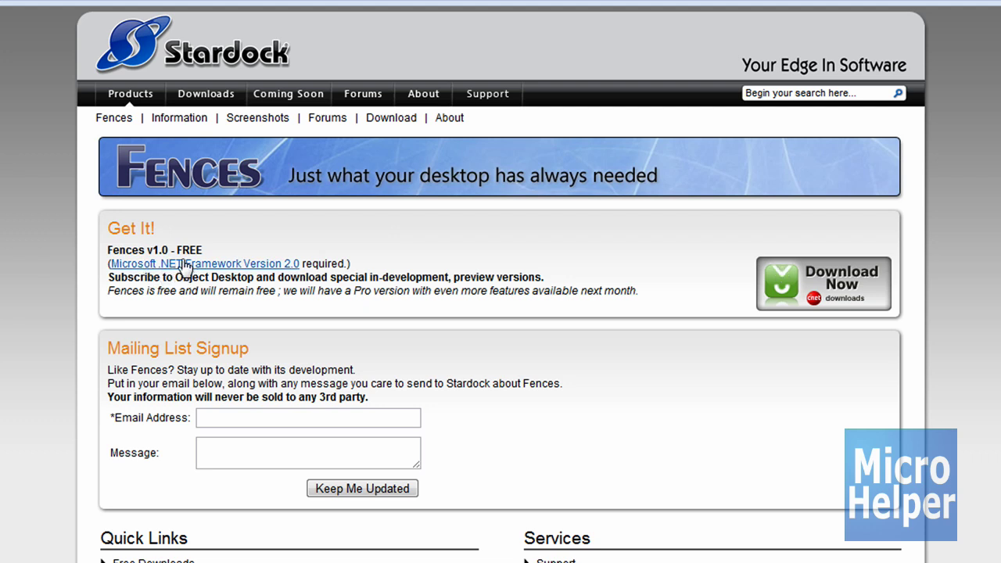
Open the CNET download page for Fences 1.0 and start the 8.64MB download
{"action": "left_click", "coordinate": [837, 278]}
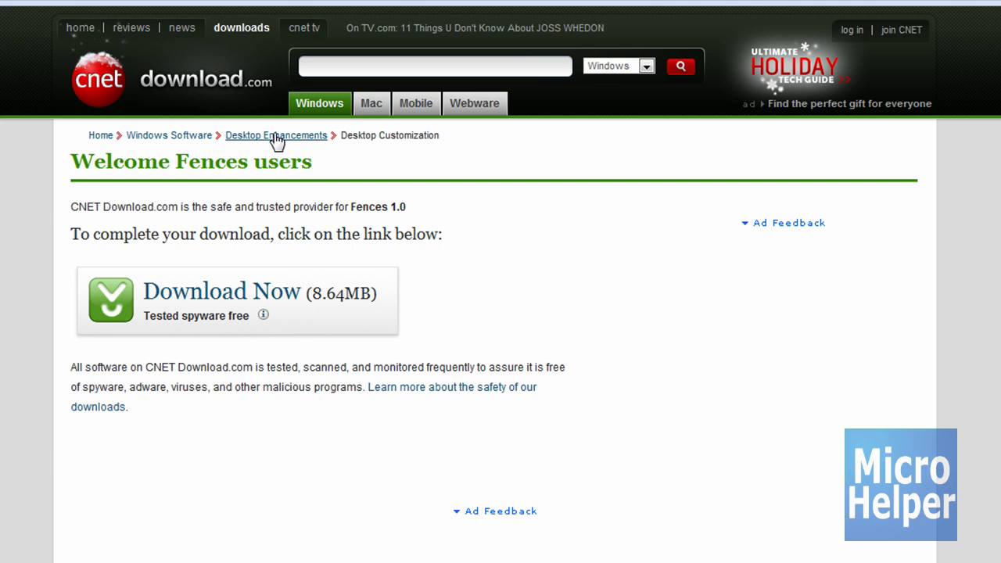
{"action": "left_click", "coordinate": [275, 304]}
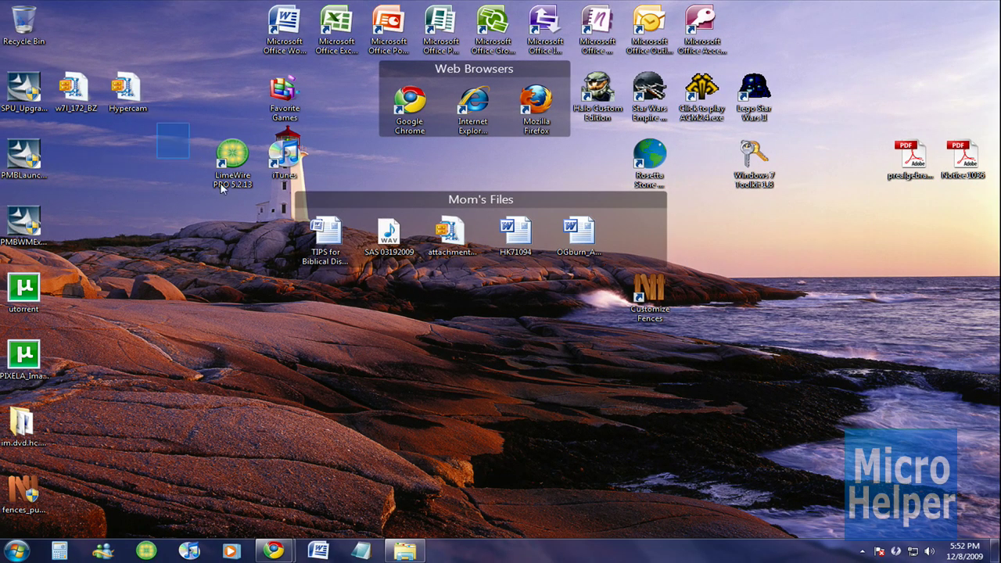
Create a fence named Music Programs around the LimeWire and iTunes icons on the desktop
{"action": "left_click_drag", "start_coordinate": [220, 182], "coordinate": [337, 207]}
{"action": "left_click", "coordinate": [384, 163]}
{"action": "left_click_drag", "start_coordinate": [163, 117], "coordinate": [287, 204]}
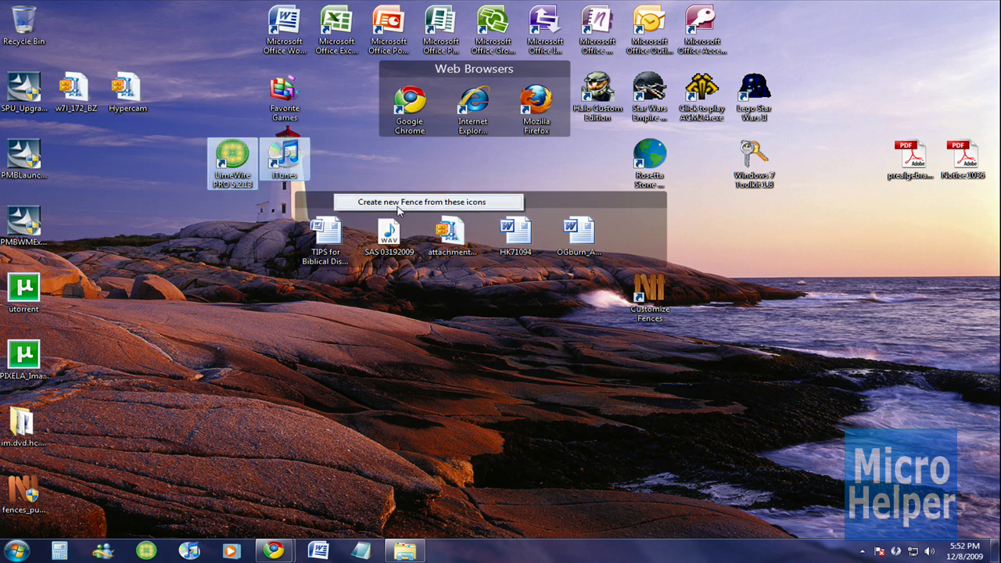
{"action": "left_click", "coordinate": [399, 206]}
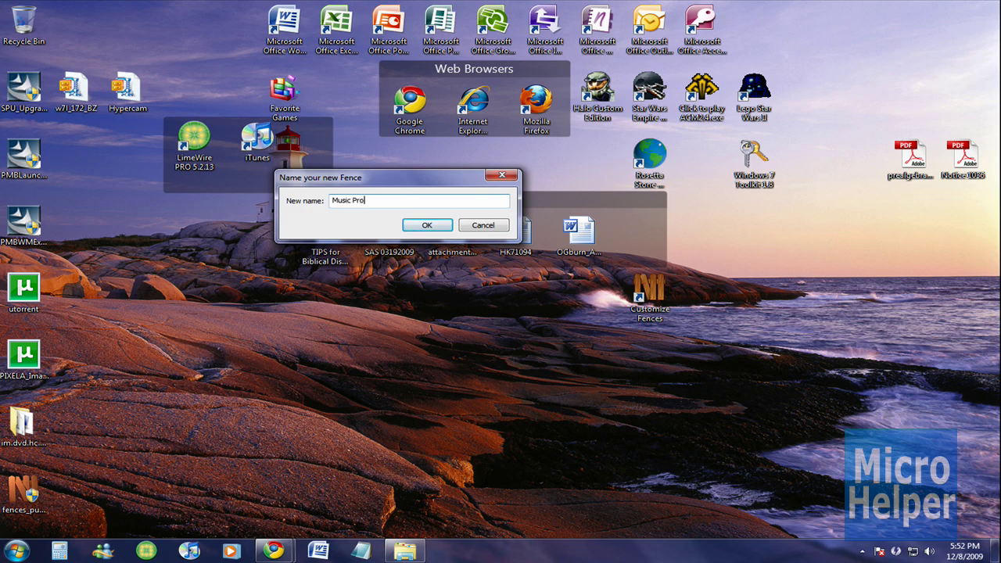
{"action": "type", "text": "Music Programs"}
{"action": "key", "text": "Return"}
Create a fence named MicroSoft Office around the row of Microsoft Office icons and shift it slightly right and down
{"action": "left_click_drag", "start_coordinate": [257, 4], "coordinate": [810, 67]}
{"action": "left_click", "coordinate": [810, 66]}
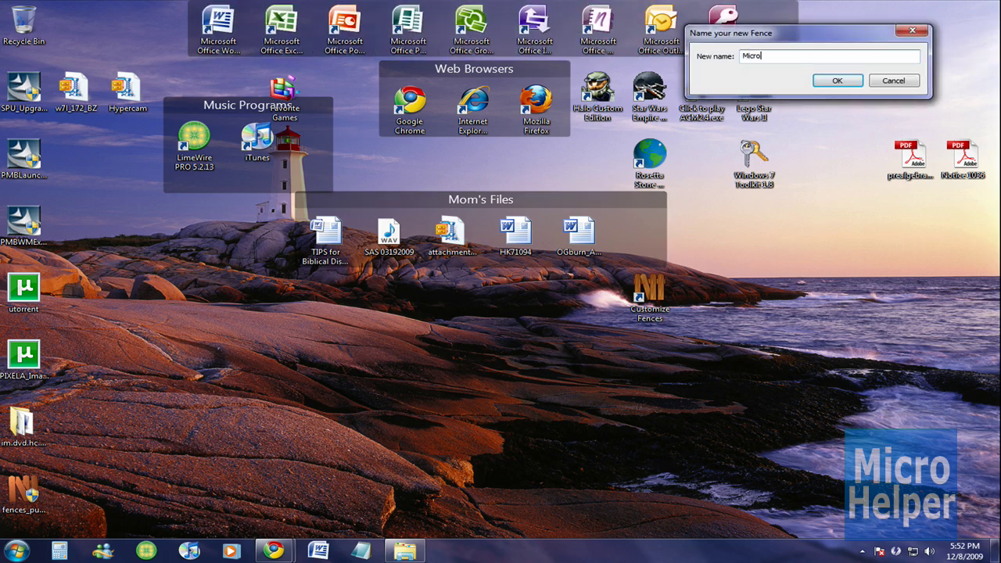
{"action": "type", "text": "MicroSoft Office"}
{"action": "key", "text": "Return"}
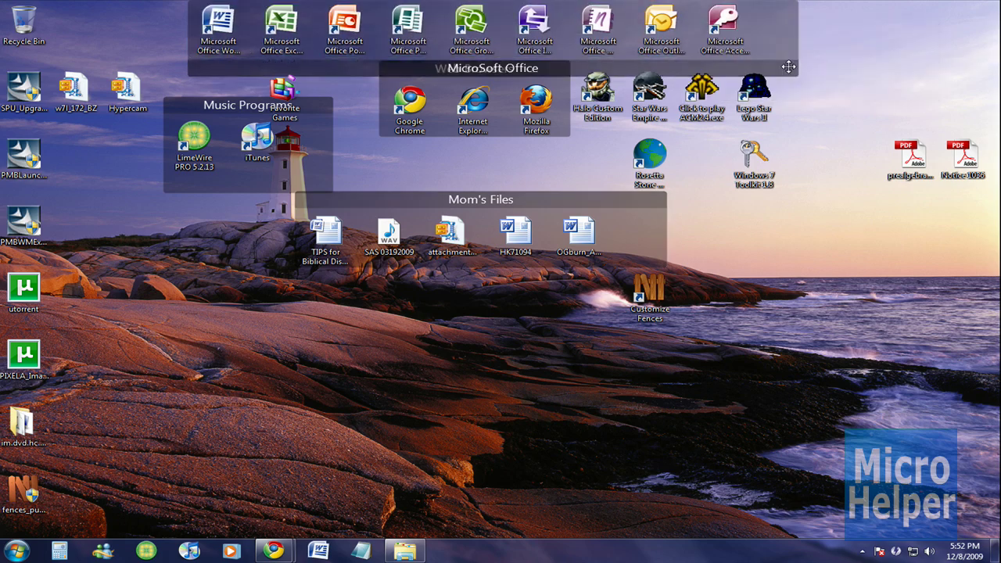
{"action": "left_click_drag", "start_coordinate": [660, 70], "coordinate": [680, 80]}
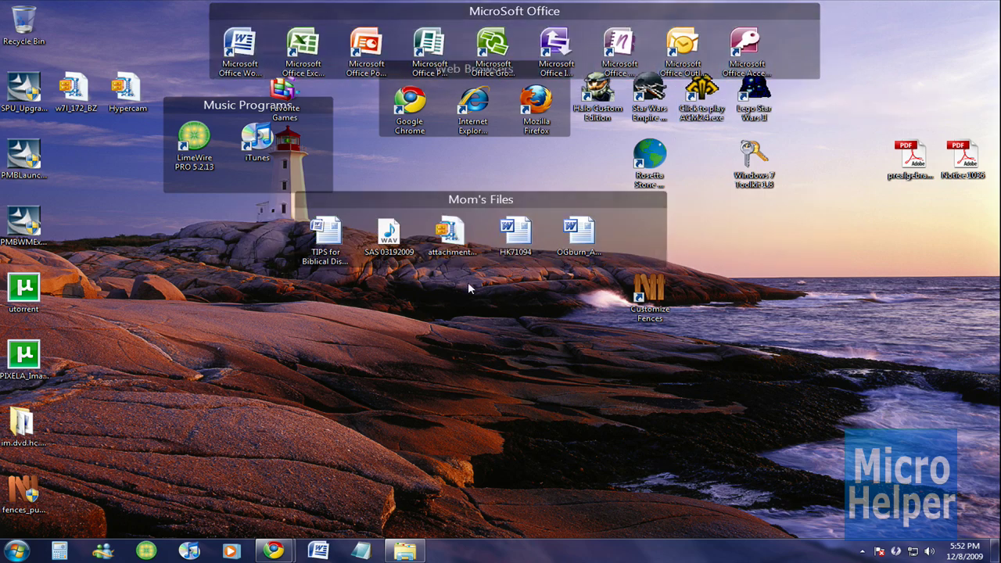
Move the Customize Fences shortcut to the empty area below the Music Programs fence, and hide and reshow all desktop icons
{"action": "left_click_drag", "start_coordinate": [642, 296], "coordinate": [166, 274]}
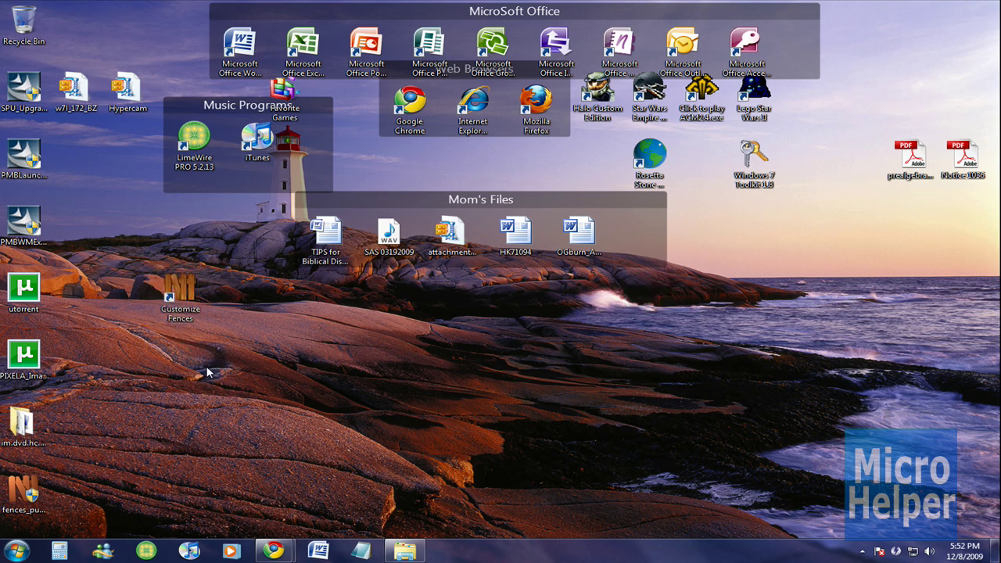
{"action": "double_click", "coordinate": [309, 332]}
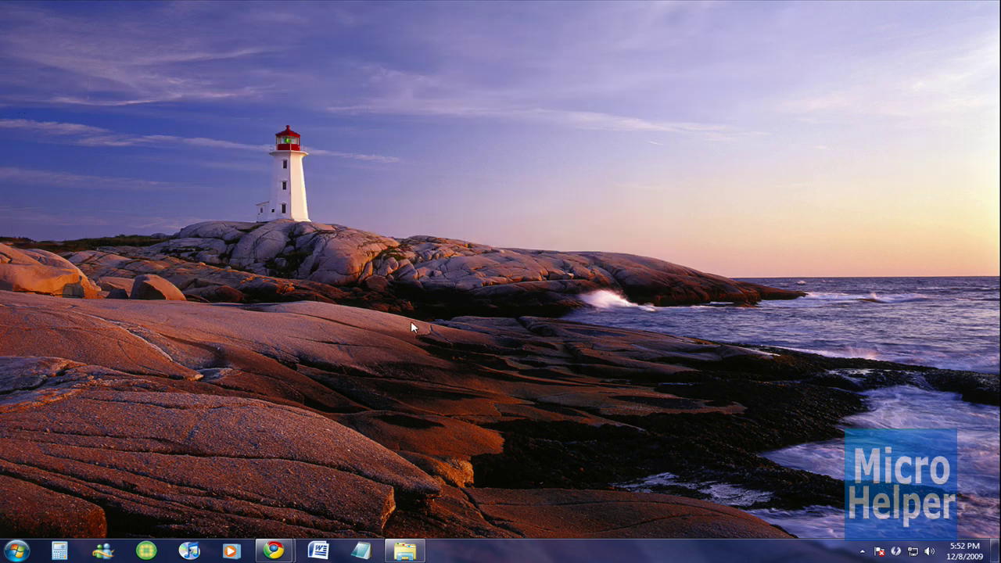
{"action": "double_click", "coordinate": [66, 333]}
{"action": "right_click", "coordinate": [246, 350]}
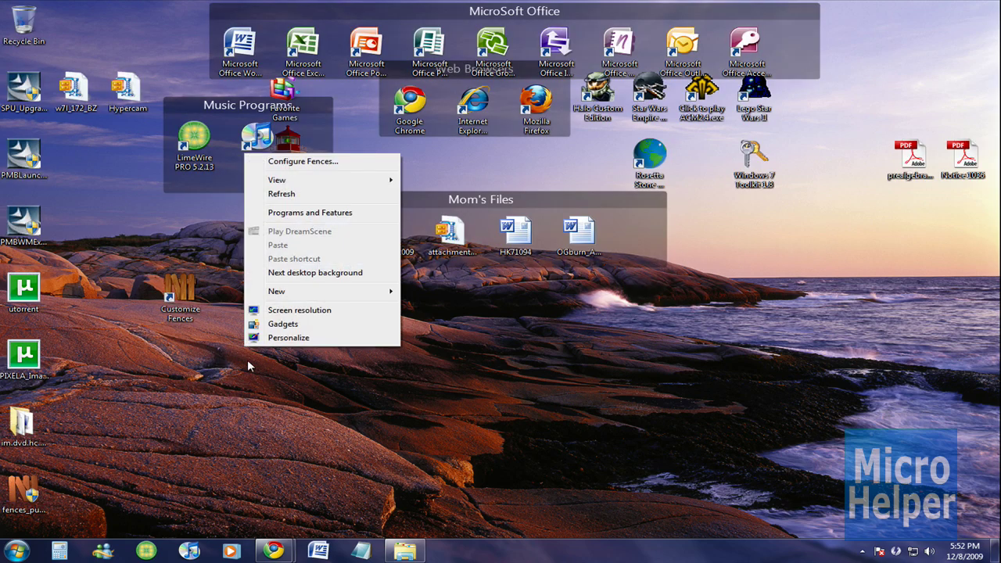
{"action": "right_click", "coordinate": [357, 404]}
{"action": "left_click", "coordinate": [268, 287]}
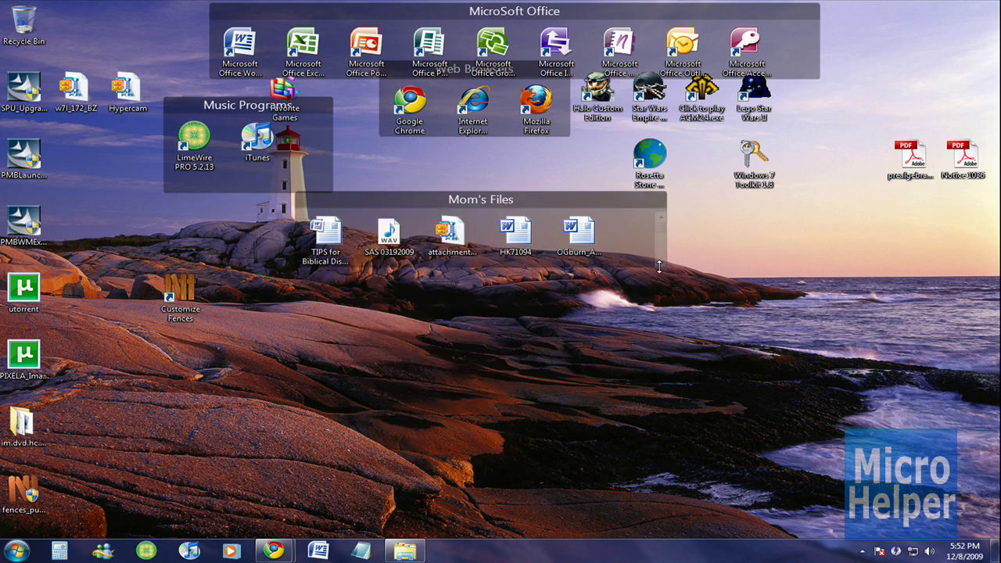
Enlarge the Mom's Files fence downward to fit more rows of icons and scroll down through its contents
{"action": "scroll", "coordinate": [641, 250], "scroll_direction": "down", "scroll_amount": 2}
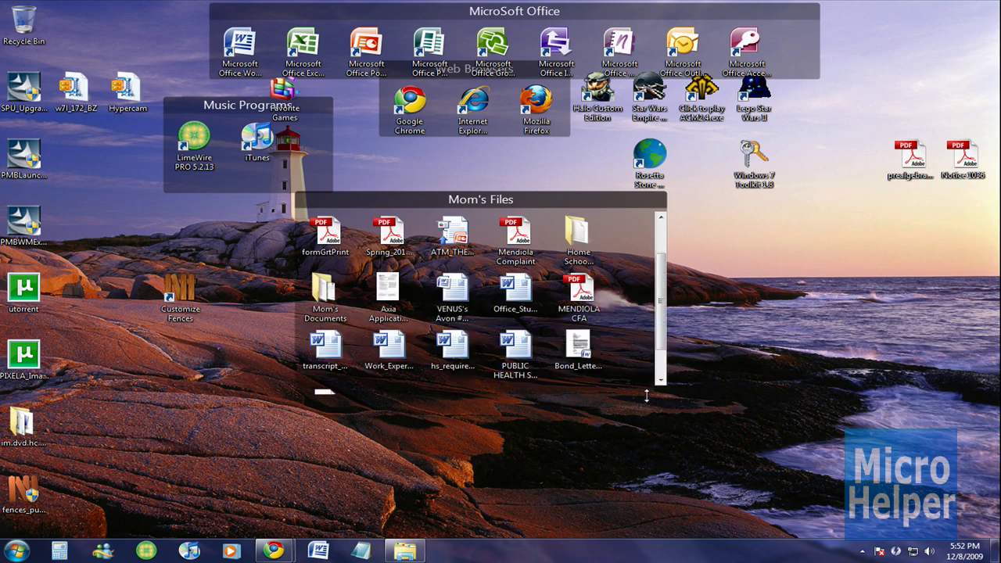